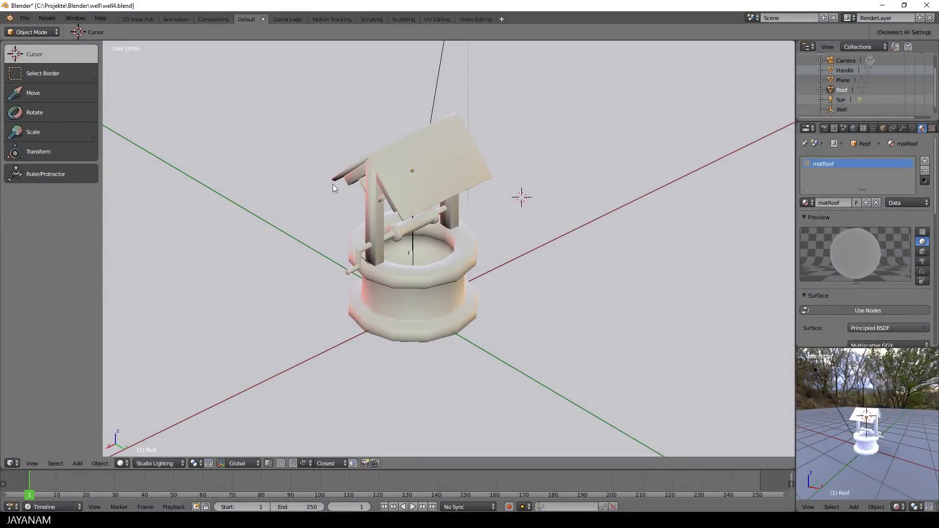
# Select the roof, then box-select all the well parts with Select Border and clear the selection.
pyautogui.rightClick(447, 171)
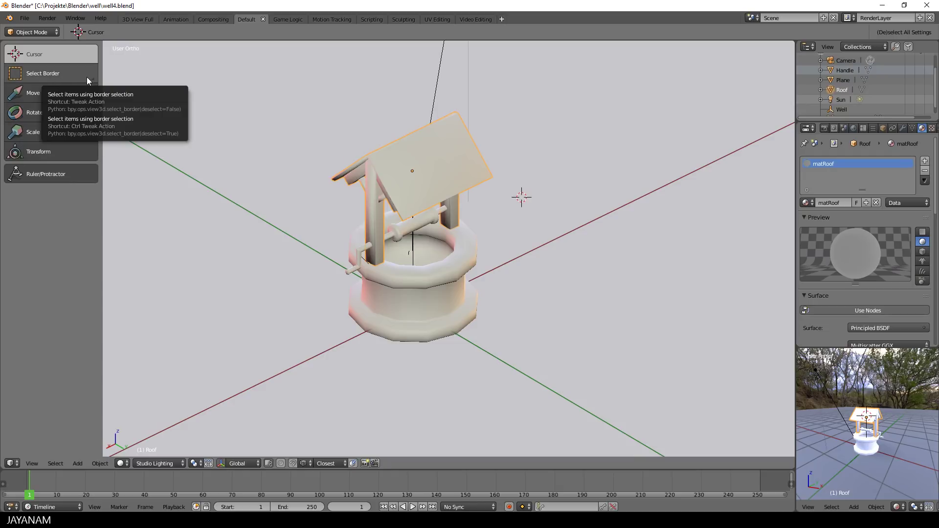
pyautogui.click(60, 72)
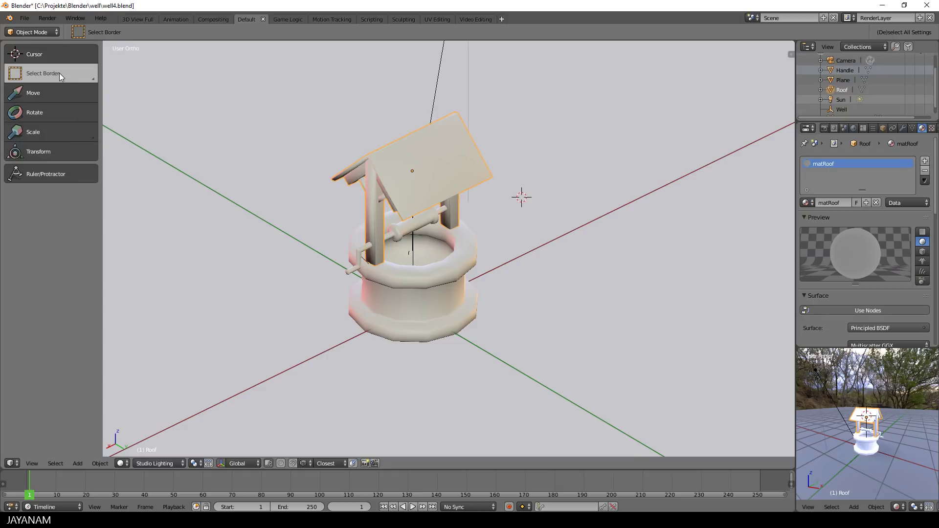
pyautogui.moveTo(300, 107); pyautogui.dragTo(601, 340)
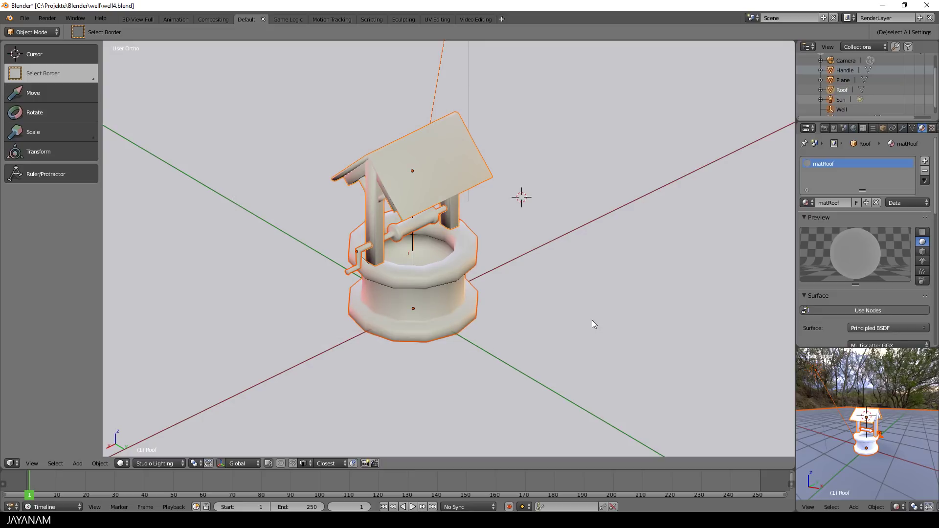
pyautogui.click(591, 320)
# Switch to the Select Lasso tool and lasso the whole well.
pyautogui.click(43, 73)
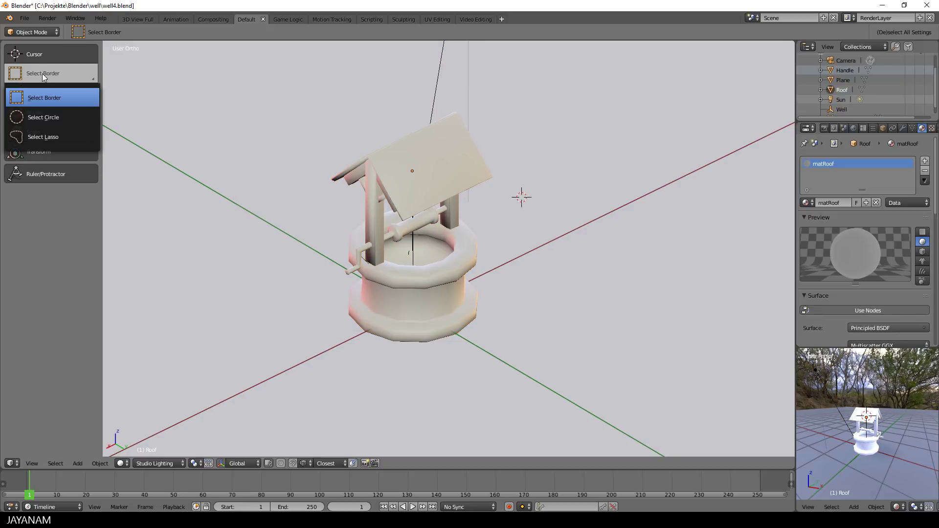
pyautogui.click(42, 137)
pyautogui.moveTo(316, 117)
pyautogui.mouseDown()
pyautogui.moveTo(580, 201)
pyautogui.moveTo(307, 256)
pyautogui.mouseUp()
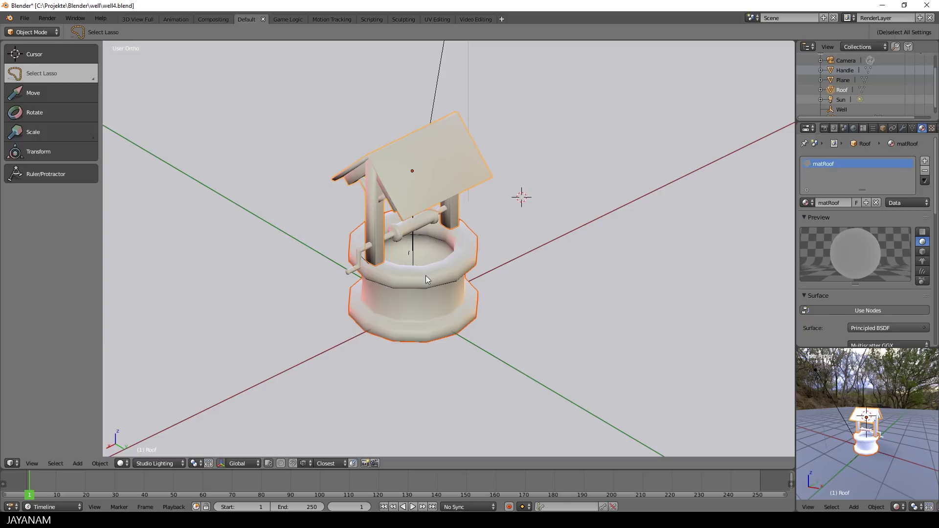
# Select only the roof, slide it along Y with the Move tool, then undo the move.
pyautogui.press('a')
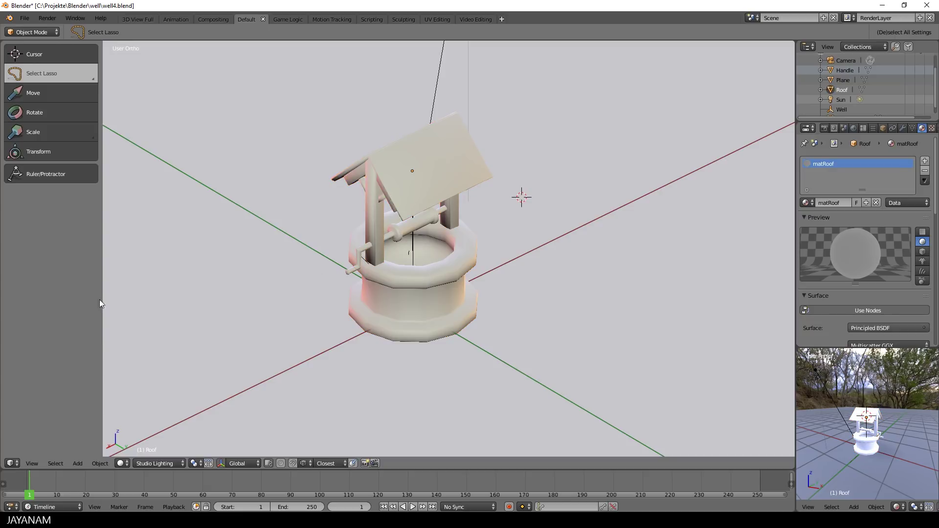
pyautogui.click(444, 166)
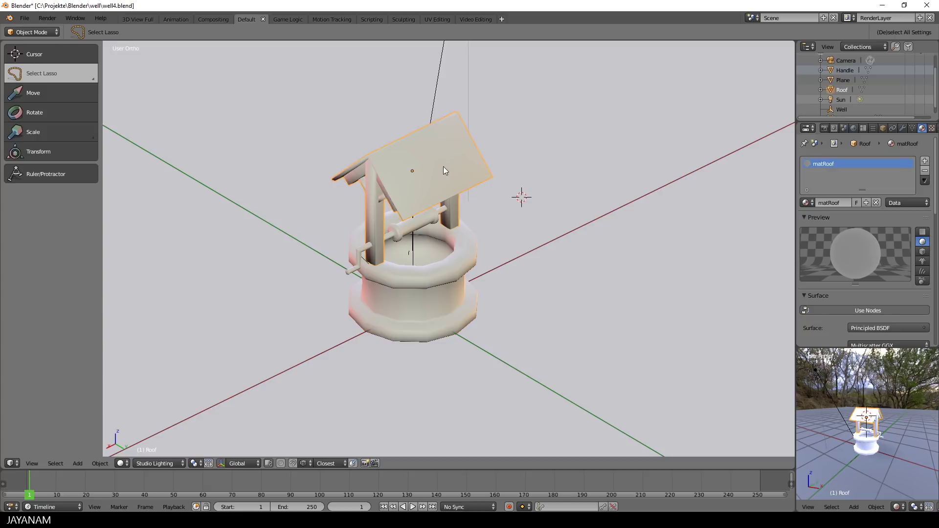
pyautogui.click(45, 103)
pyautogui.moveTo(437, 191); pyautogui.dragTo(429, 218)
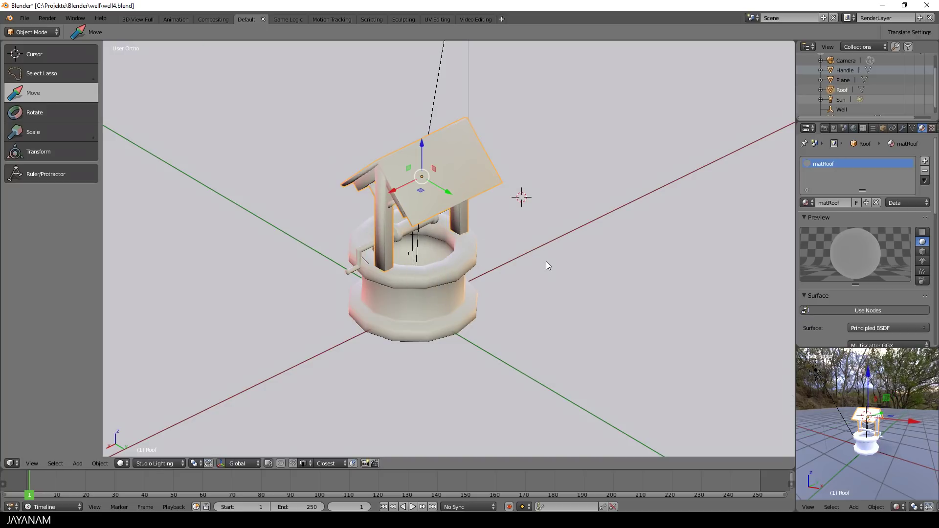
pyautogui.hotkey('ctrl', 'z')
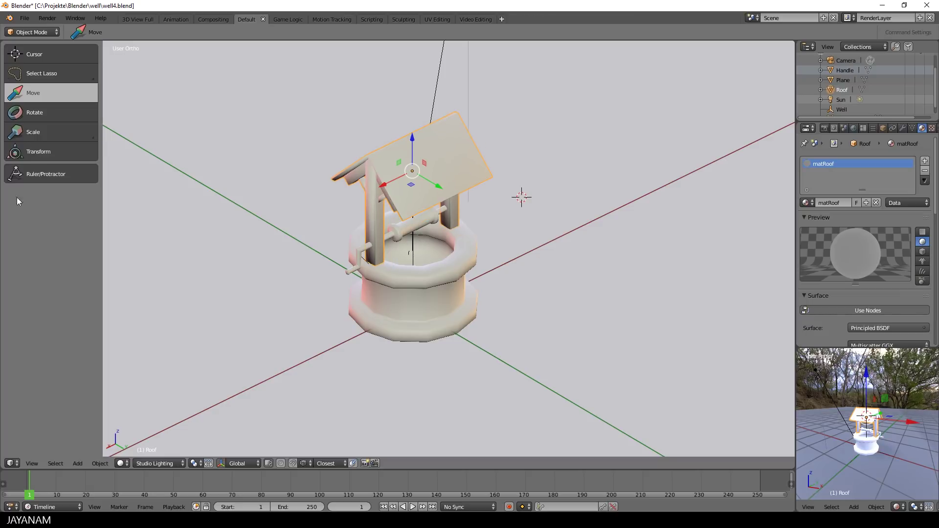
# Try enlarging the roof with Scale and Scale Cage, undoing each, then return to Move.
pyautogui.moveTo(48, 136); pyautogui.dragTo(37, 160)
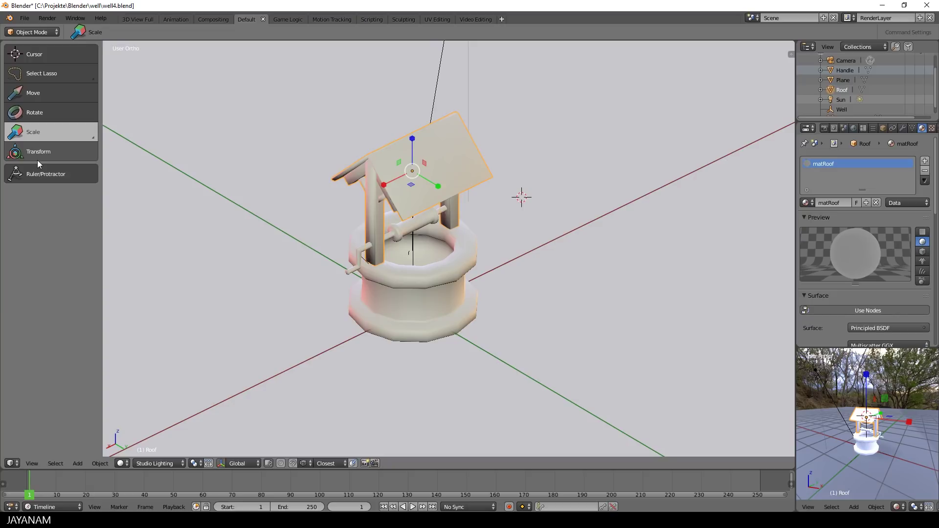
pyautogui.moveTo(384, 184)
pyautogui.mouseDown()
pyautogui.moveTo(318, 220)
pyautogui.moveTo(368, 195)
pyautogui.mouseUp()
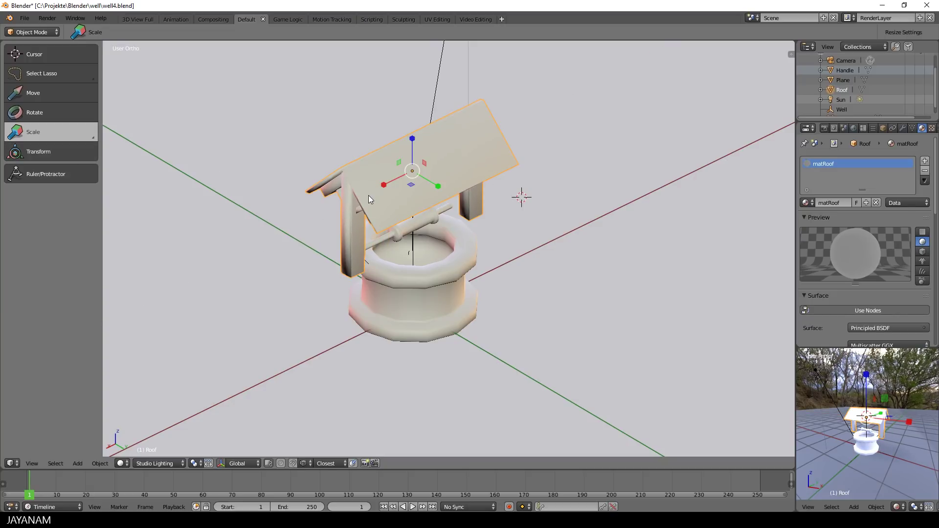
pyautogui.hotkey('ctrl', 'z')
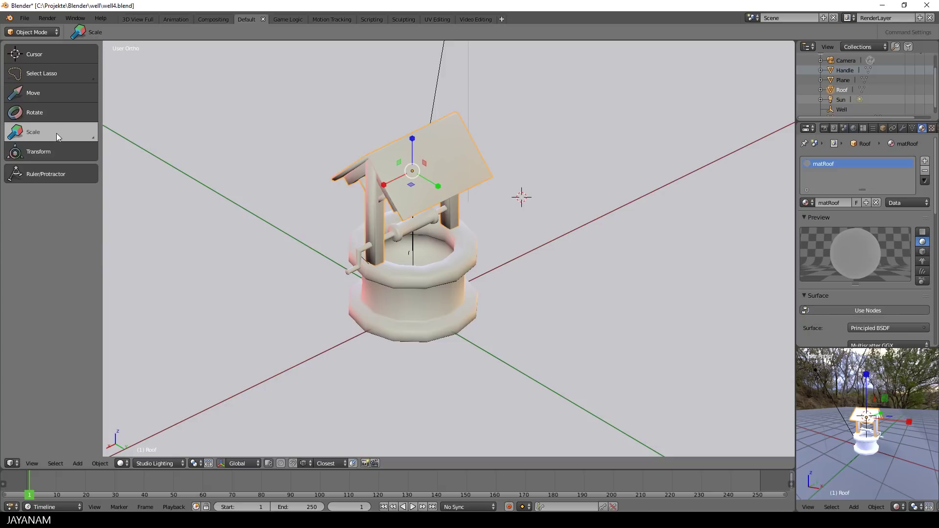
pyautogui.moveTo(57, 133); pyautogui.dragTo(41, 175)
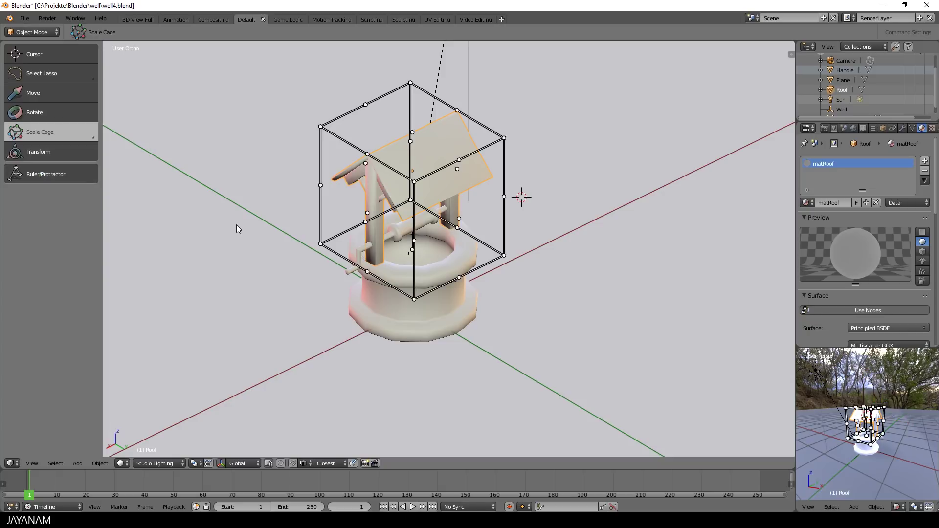
pyautogui.press('s')
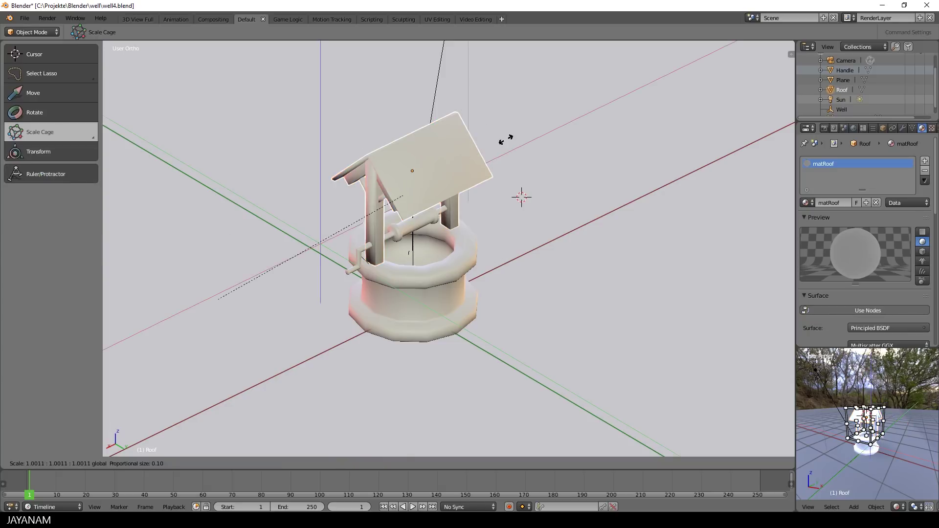
pyautogui.click(558, 120)
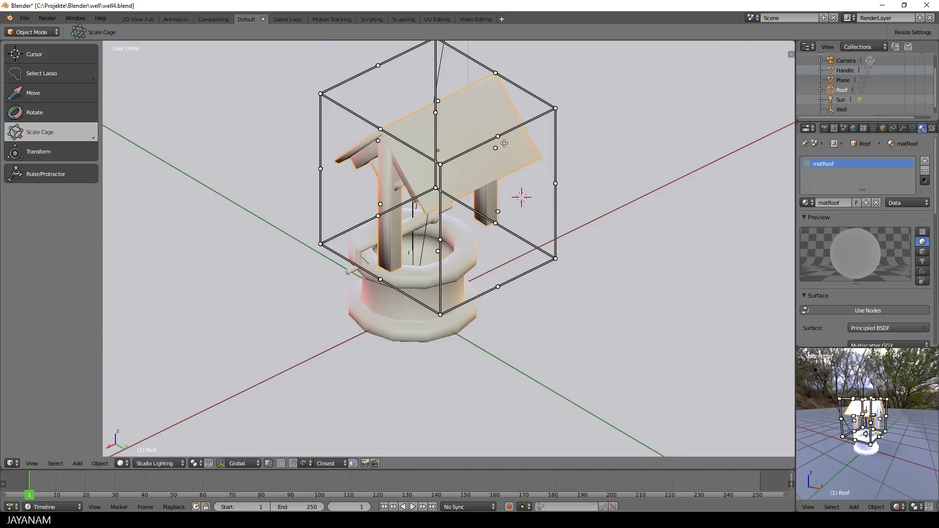
pyautogui.hotkey('ctrl', 'z')
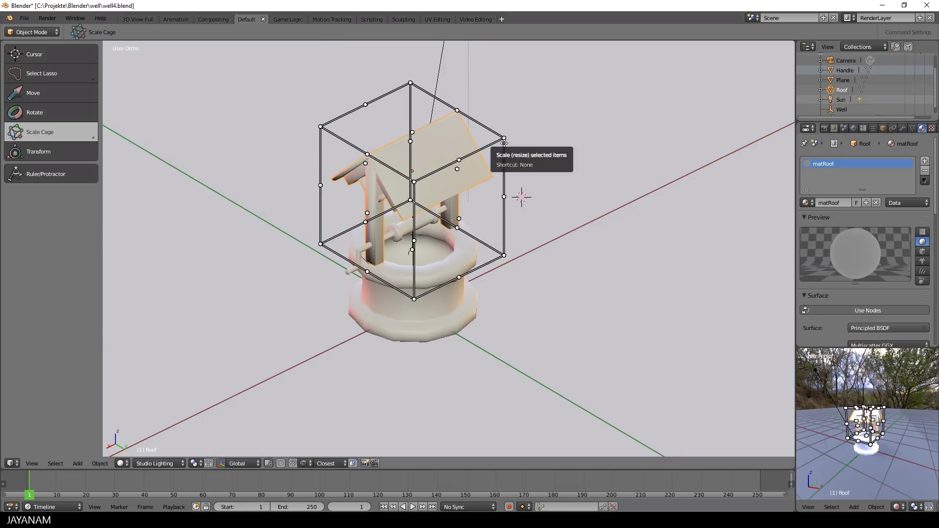
pyautogui.click(48, 96)
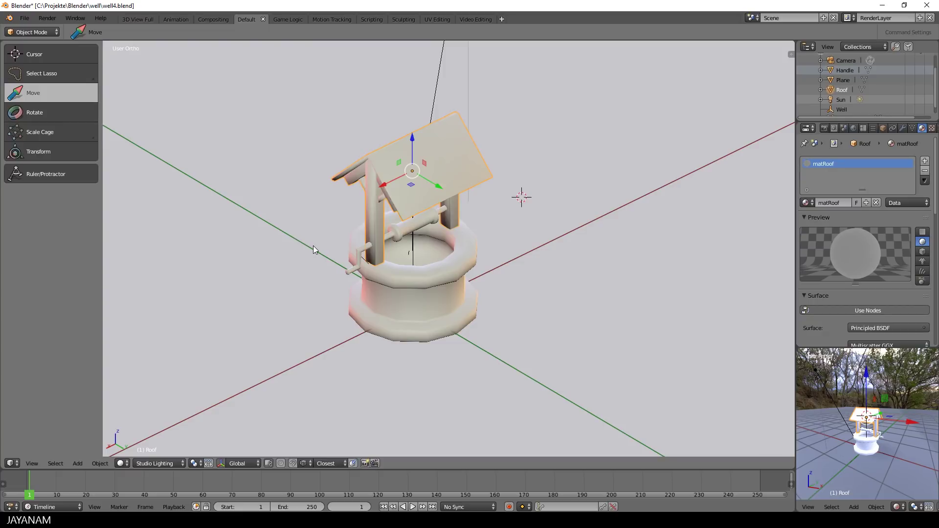
# Enter Edit Mode on the roof and choose the Extrude Region tool.
pyautogui.press('Tab')
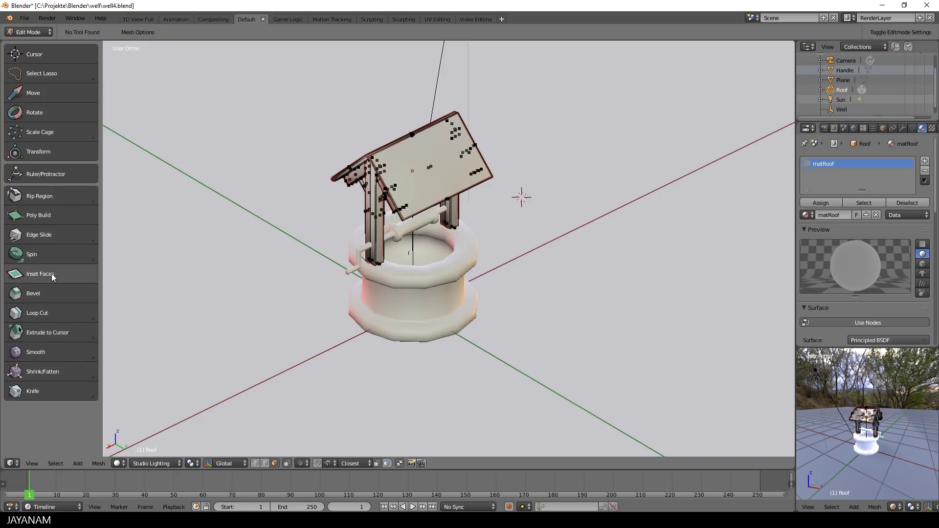
pyautogui.click(49, 333)
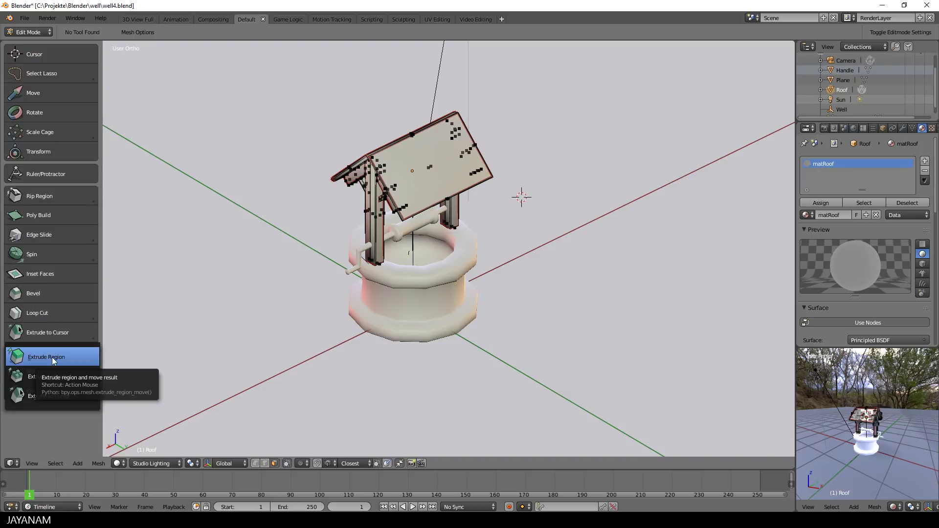
pyautogui.click(52, 356)
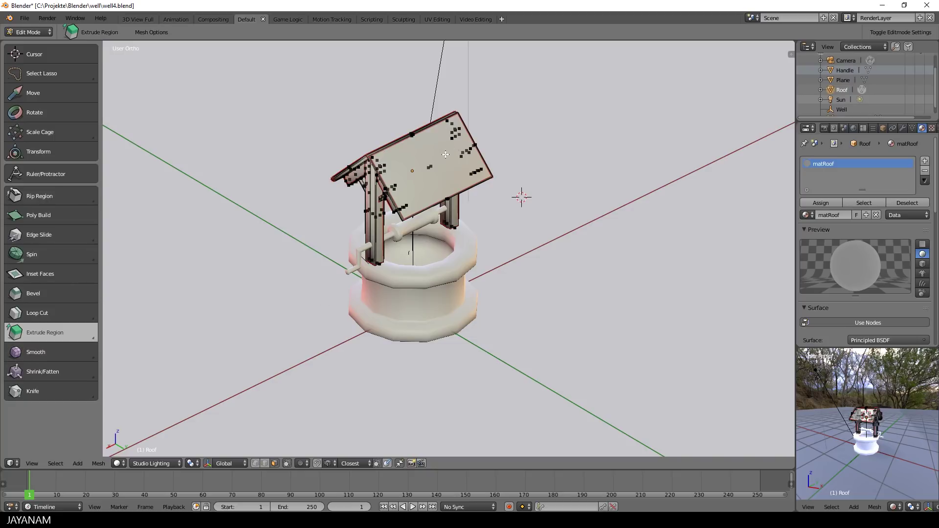
# Extrude the roof face outward into a box, then undo the extrusion.
pyautogui.moveTo(482, 195); pyautogui.dragTo(520, 198, button='middle')
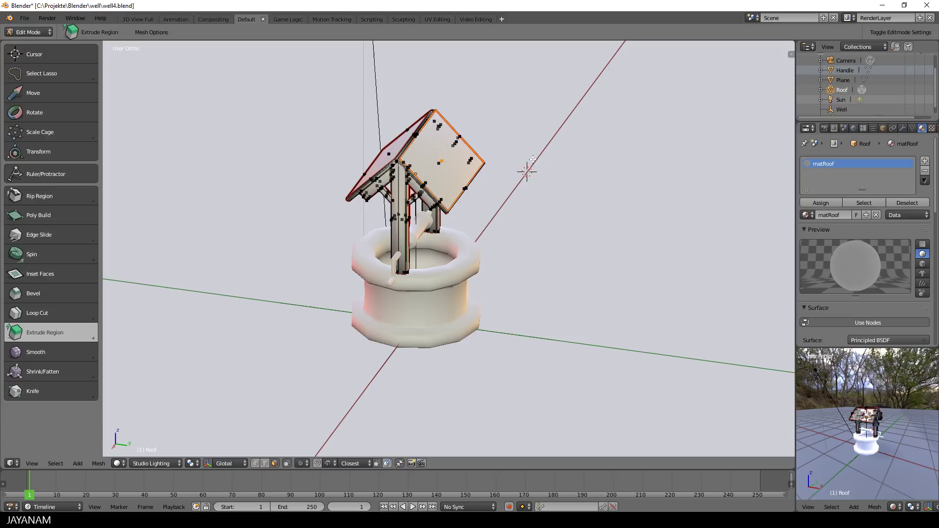
pyautogui.moveTo(545, 190); pyautogui.dragTo(497, 166, button='middle')
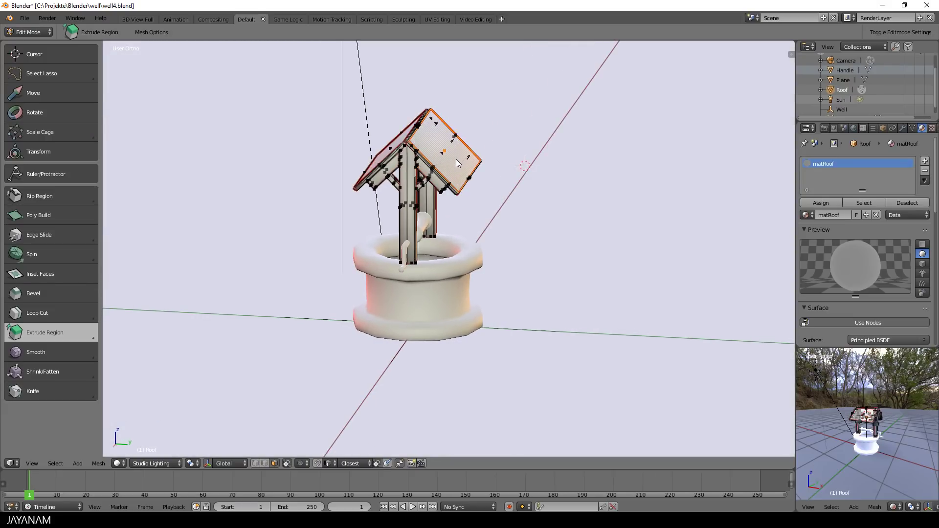
pyautogui.moveTo(456, 160); pyautogui.dragTo(486, 135)
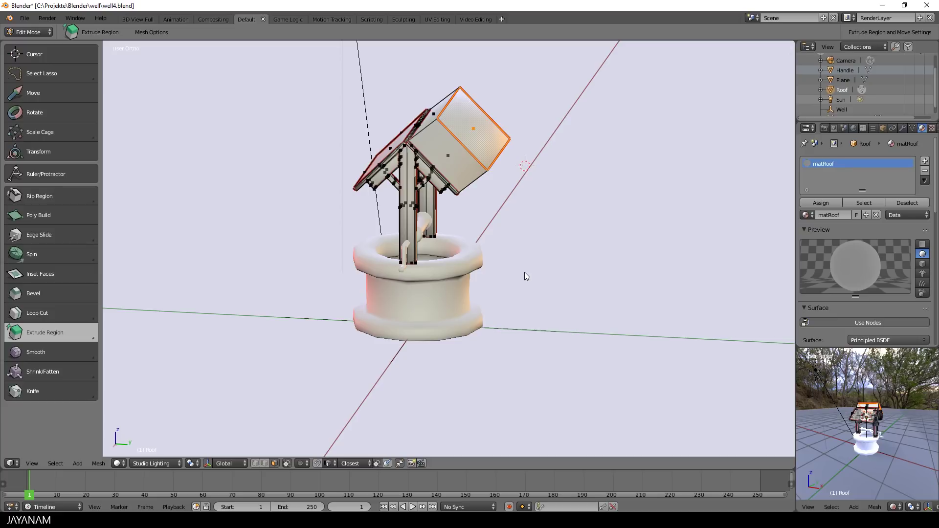
pyautogui.hotkey('ctrl', 'z')
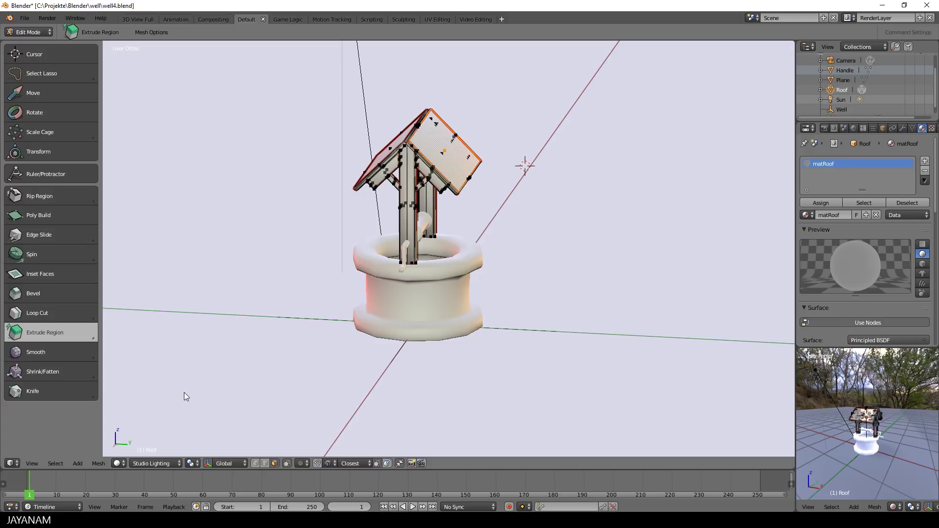
# Inset the roof face using the Inset Faces tool.
pyautogui.click(43, 274)
pyautogui.moveTo(462, 153); pyautogui.dragTo(461, 153)
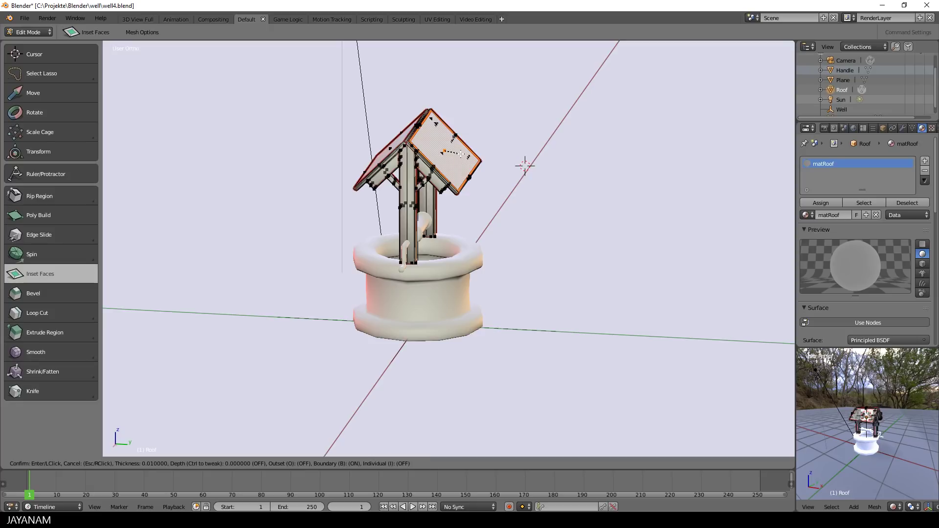
pyautogui.click(549, 180)
# Inset the roof face again with the I shortcut, then undo it.
pyautogui.moveTo(549, 180); pyautogui.dragTo(499, 215, button='middle')
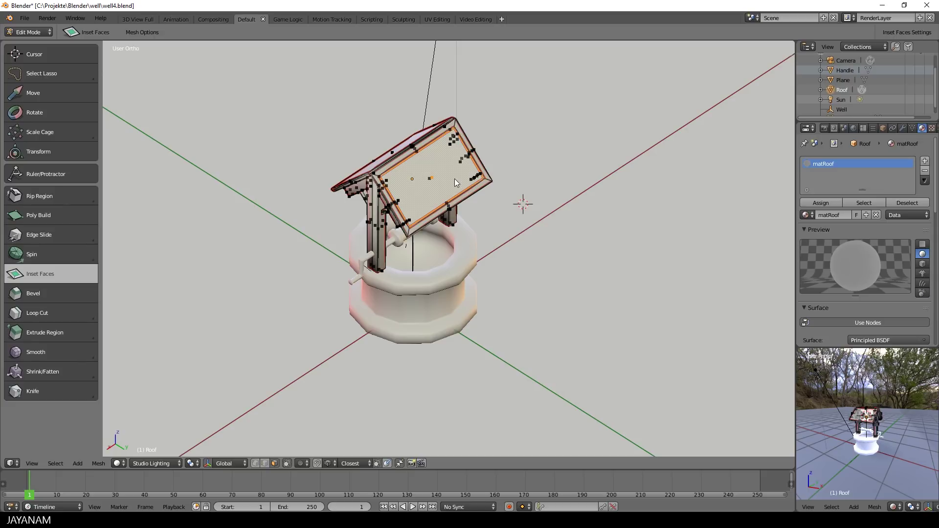
pyautogui.press('i')
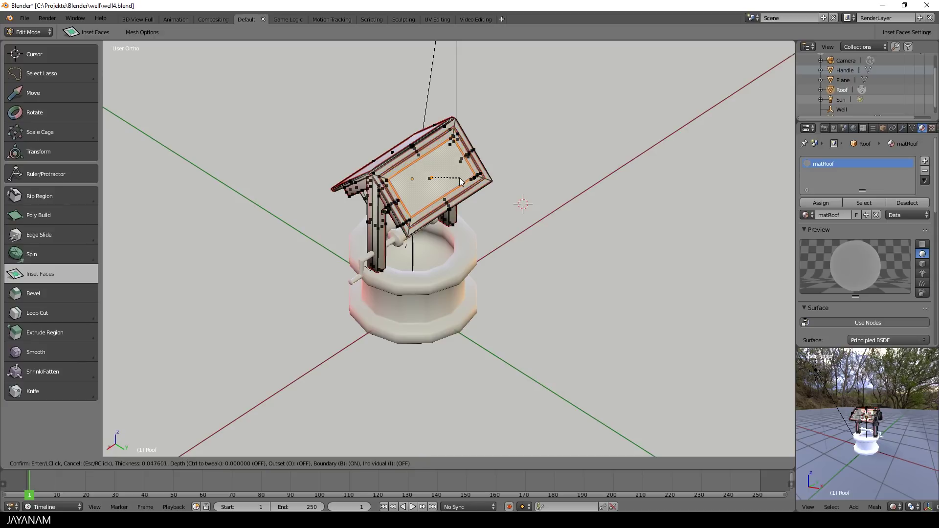
pyautogui.click(461, 181)
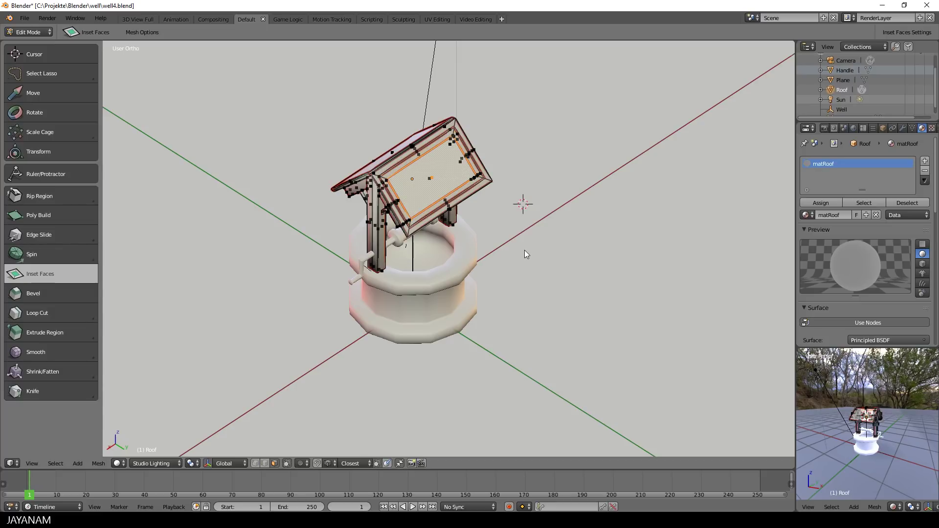
pyautogui.hotkey('ctrl', 'z')
pyautogui.hotkey('ctrl', 'z')
pyautogui.hotkey('ctrl', 'z')
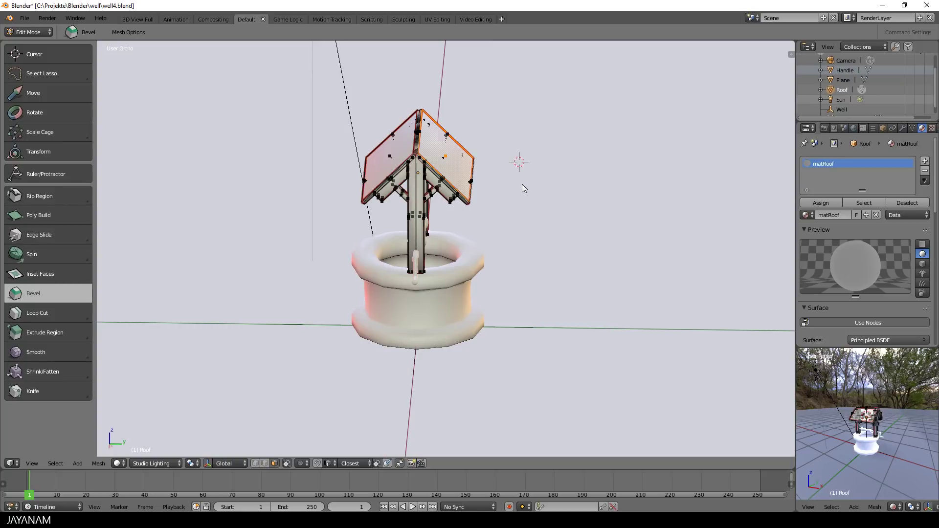
# Extrude the roof face and move it along its local Z axis.
pyautogui.press('e')
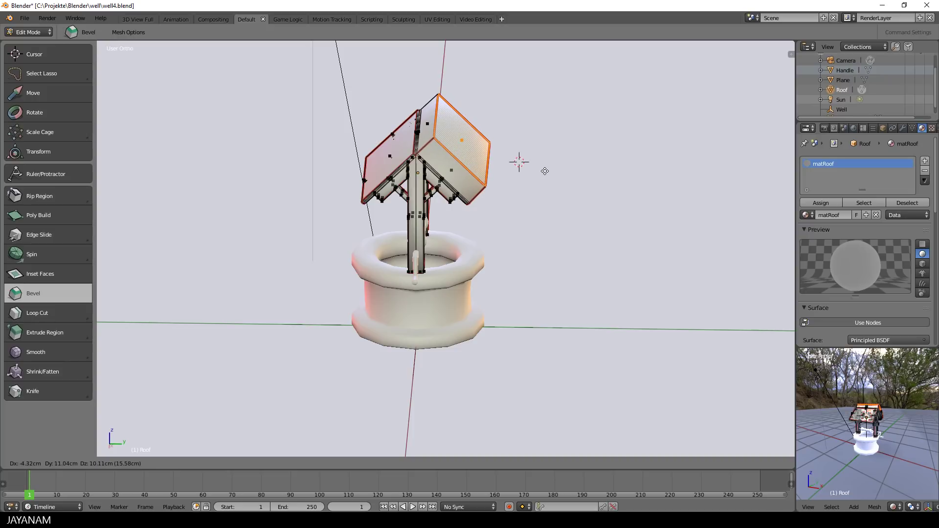
pyautogui.click(544, 171)
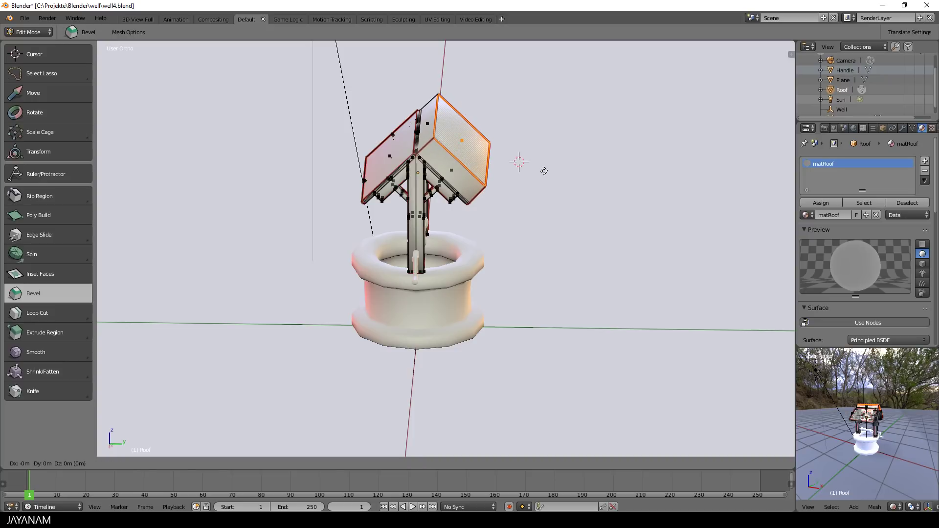
pyautogui.press('g')
pyautogui.press('z')
pyautogui.press('z')
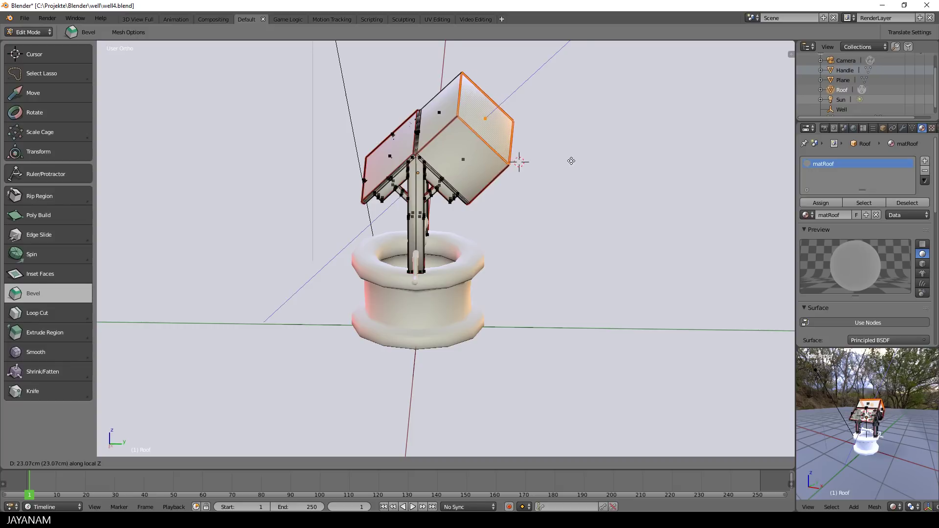
pyautogui.click(544, 184)
# Extrude the face again along its normal and scale the end down into a taper.
pyautogui.press('e')
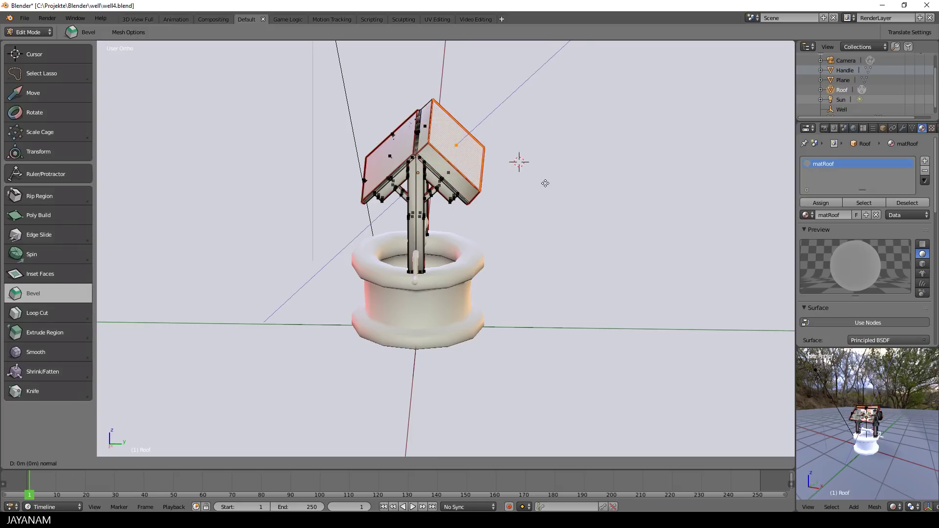
pyautogui.click(591, 186)
pyautogui.press('s')
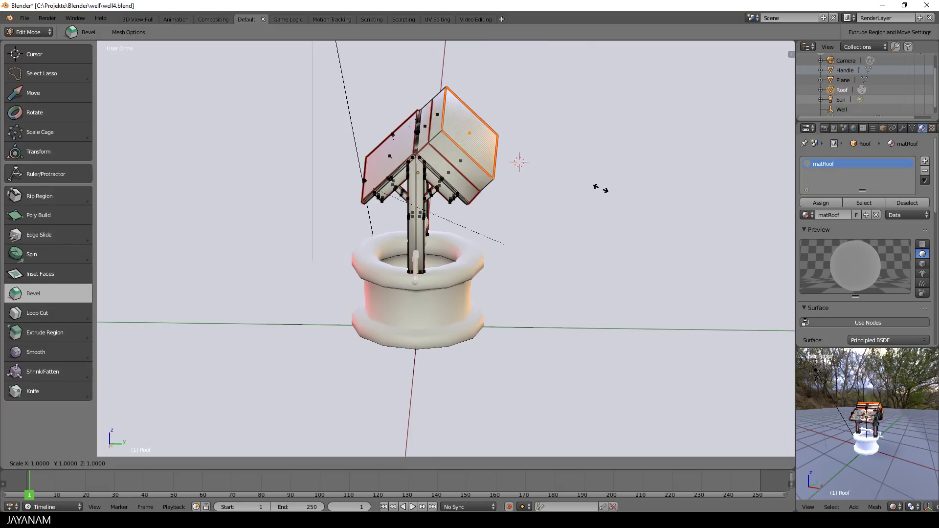
pyautogui.click(557, 180)
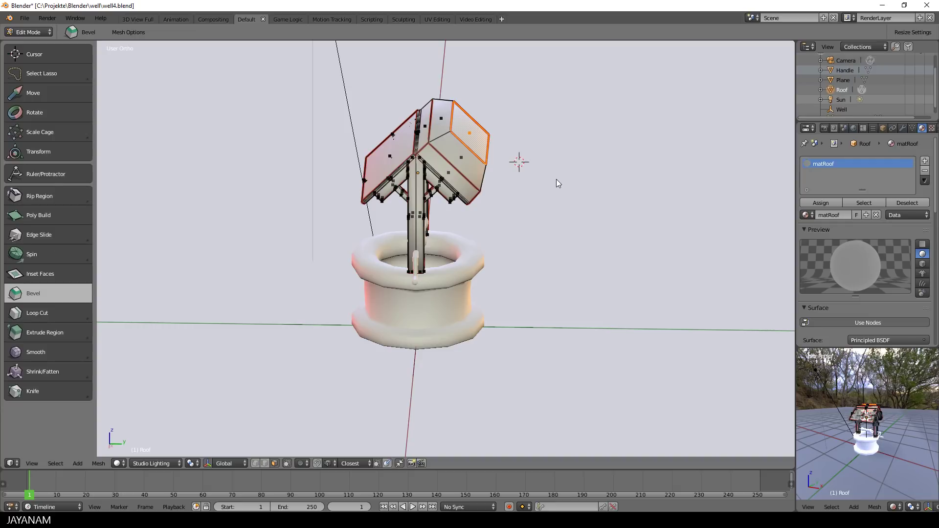
pyautogui.moveTo(557, 180); pyautogui.dragTo(518, 193, button='middle')
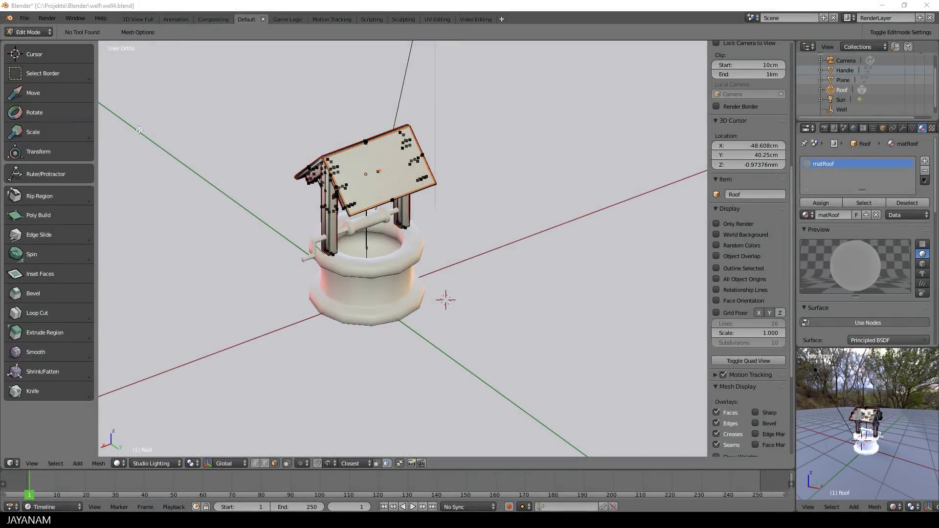
# Narrow the tool list from two icon columns to one, then widen it back to two.
pyautogui.moveTo(142, 147); pyautogui.dragTo(198, 193, button='middle')
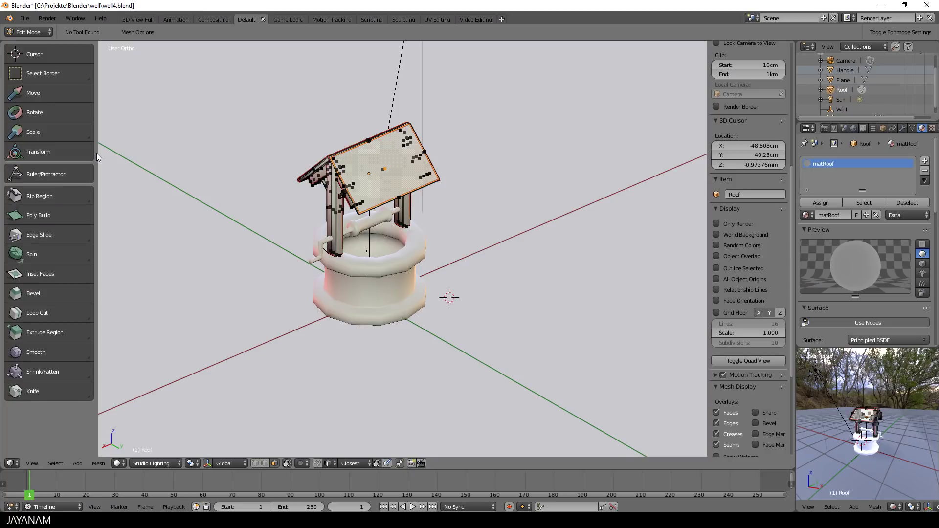
pyautogui.moveTo(96, 154); pyautogui.dragTo(70, 156)
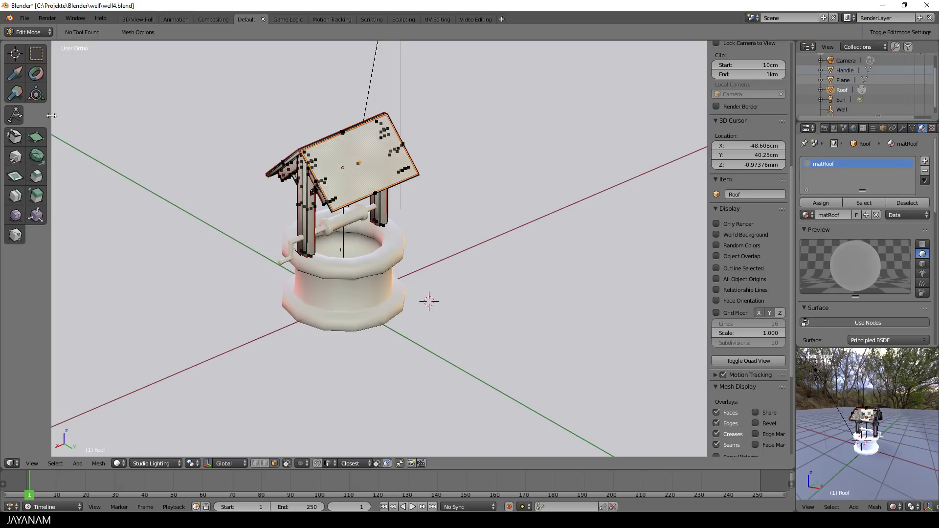
pyautogui.moveTo(43, 118); pyautogui.dragTo(38, 119)
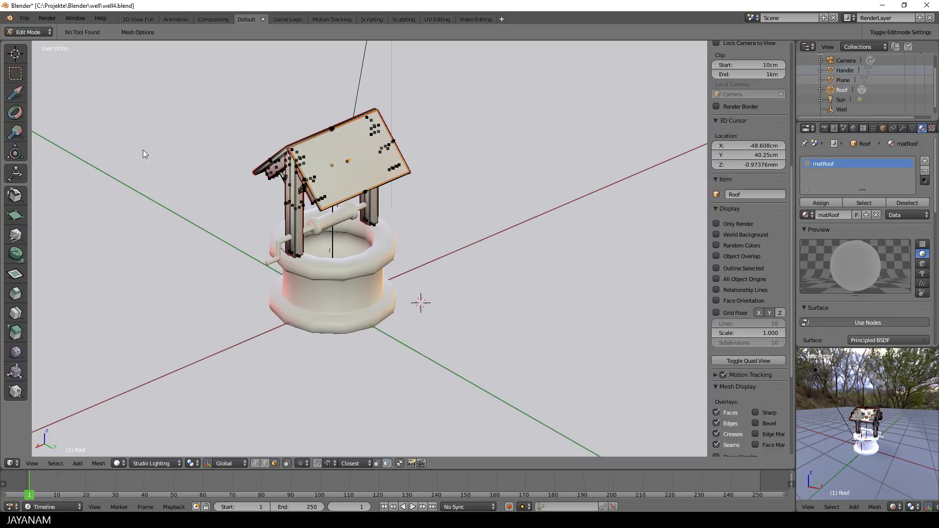
pyautogui.moveTo(30, 154); pyautogui.dragTo(97, 155)
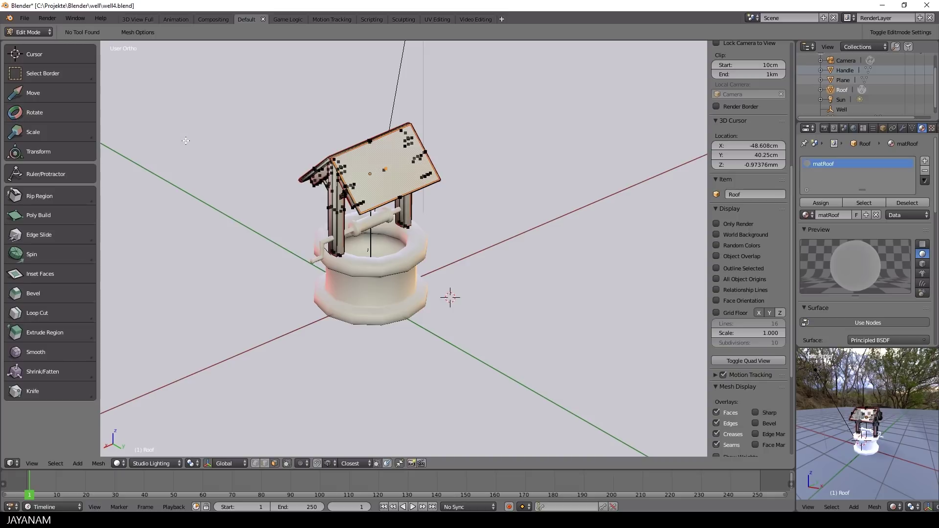
# Open File > User Preferences and show the Interface settings.
pyautogui.click(24, 18)
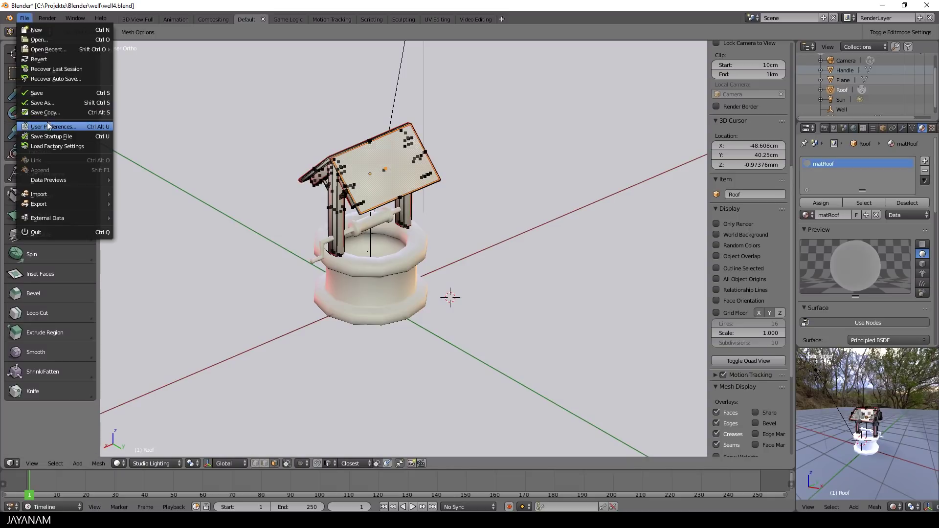
pyautogui.click(47, 121)
pyautogui.click(30, 36)
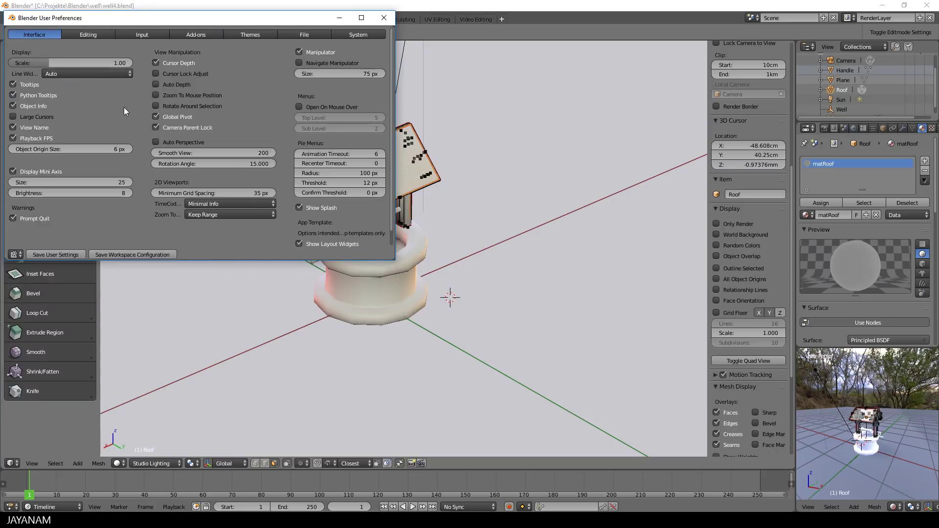